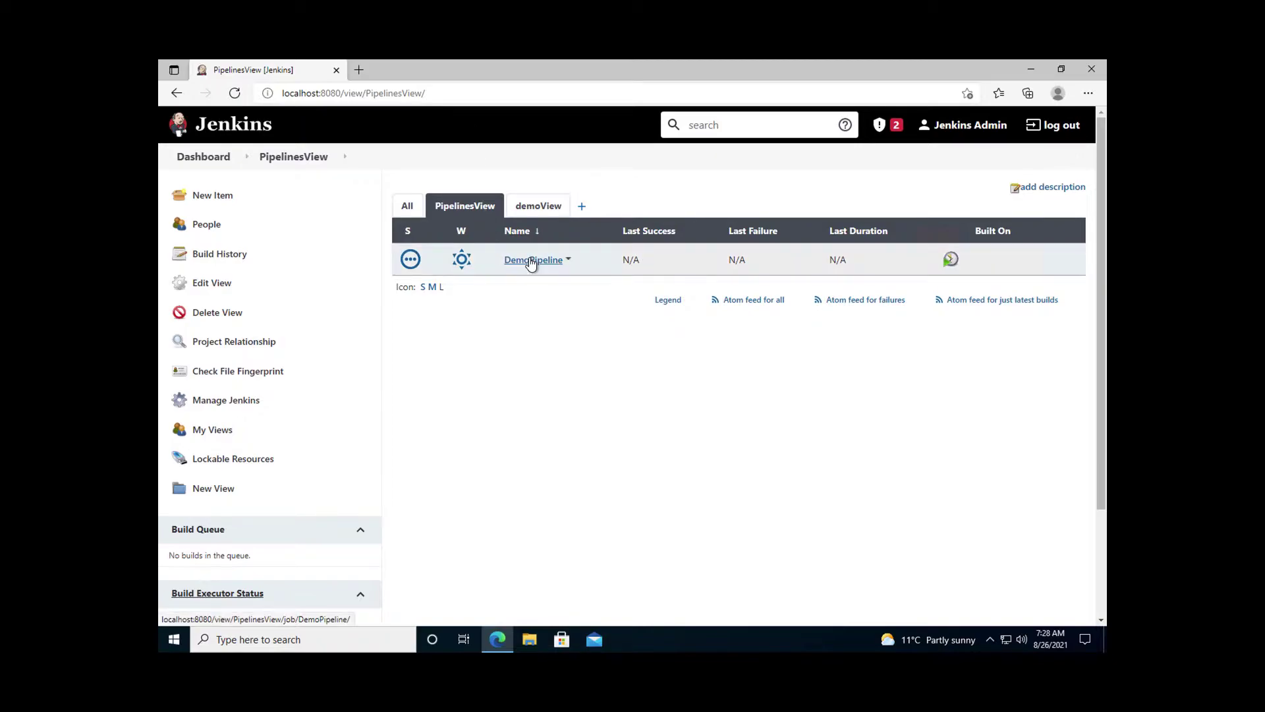
- Go to the DemoPipeline job page, which has no builds yet, from PipelinesView
{"action": "left_click", "coordinate": [532, 260]}
- Open DemoPipeline's Configure page, where the Pipeline script definition is still empty
{"action": "left_click", "coordinate": [212, 313]}
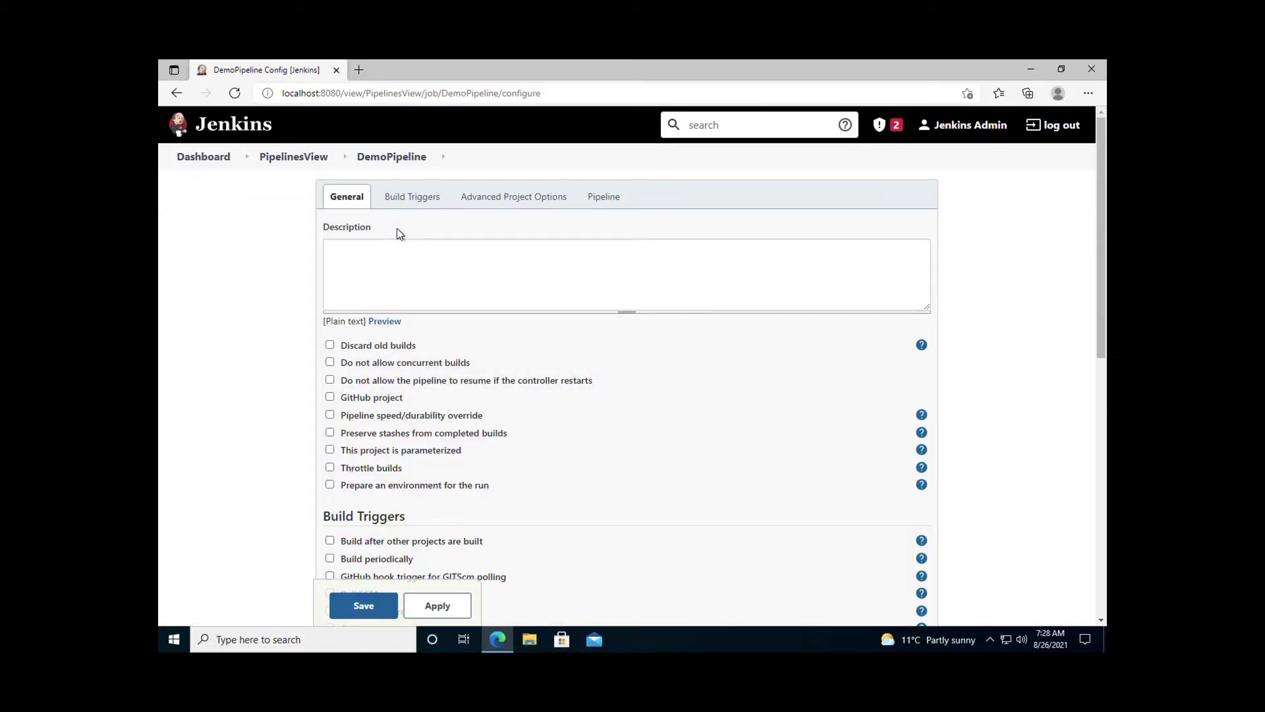
{"action": "scroll", "coordinate": [493, 422], "scroll_direction": "down", "scroll_amount": 2}
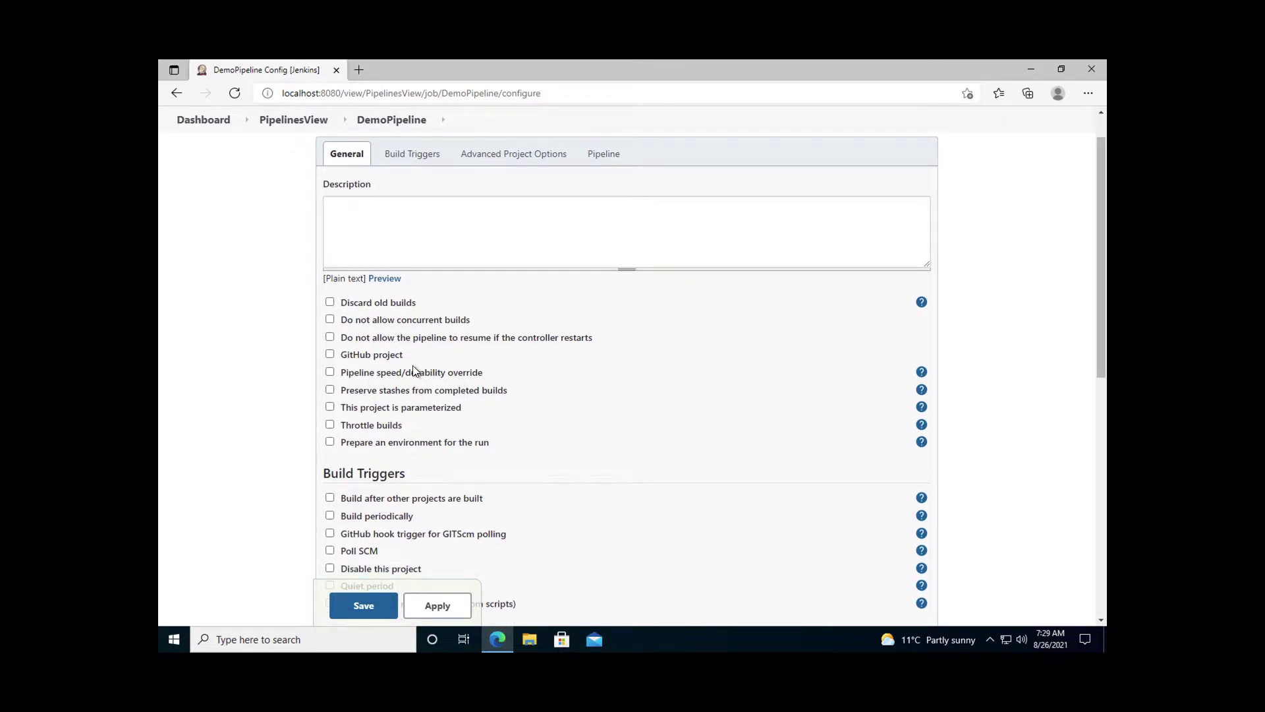
{"action": "scroll", "coordinate": [415, 376], "scroll_direction": "down", "scroll_amount": 2}
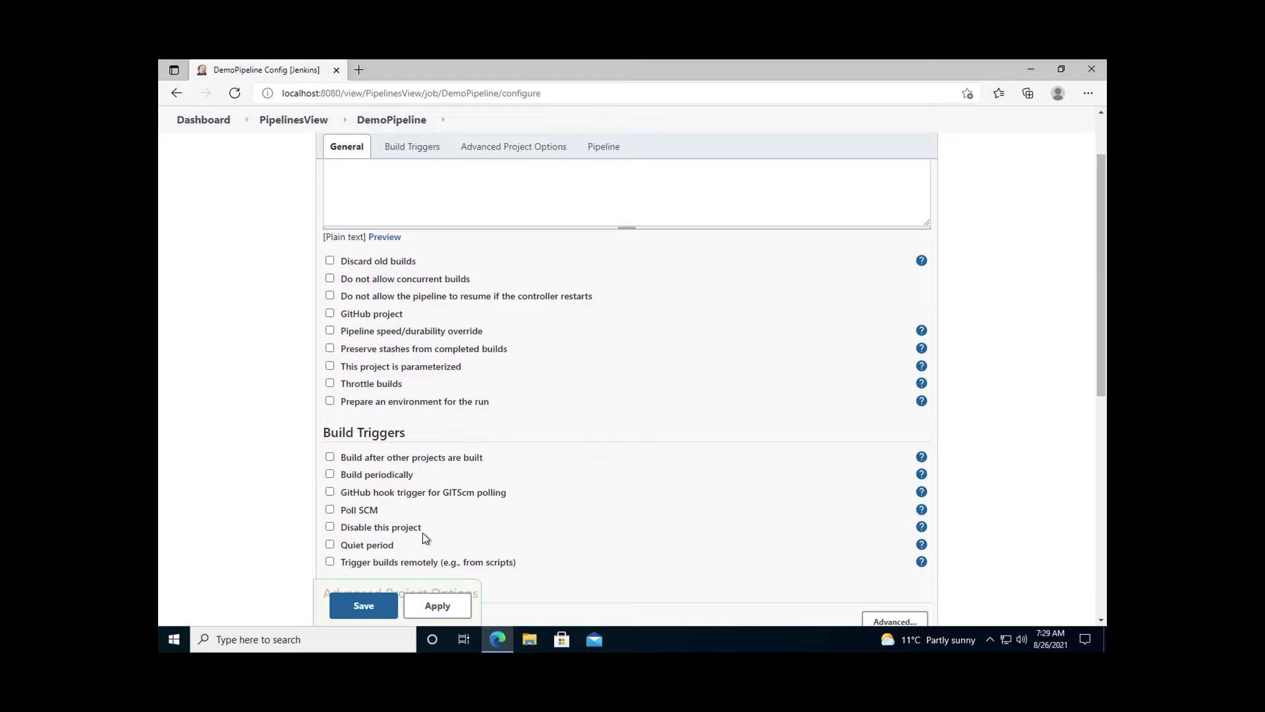
{"action": "scroll", "coordinate": [422, 532], "scroll_direction": "down", "scroll_amount": 2}
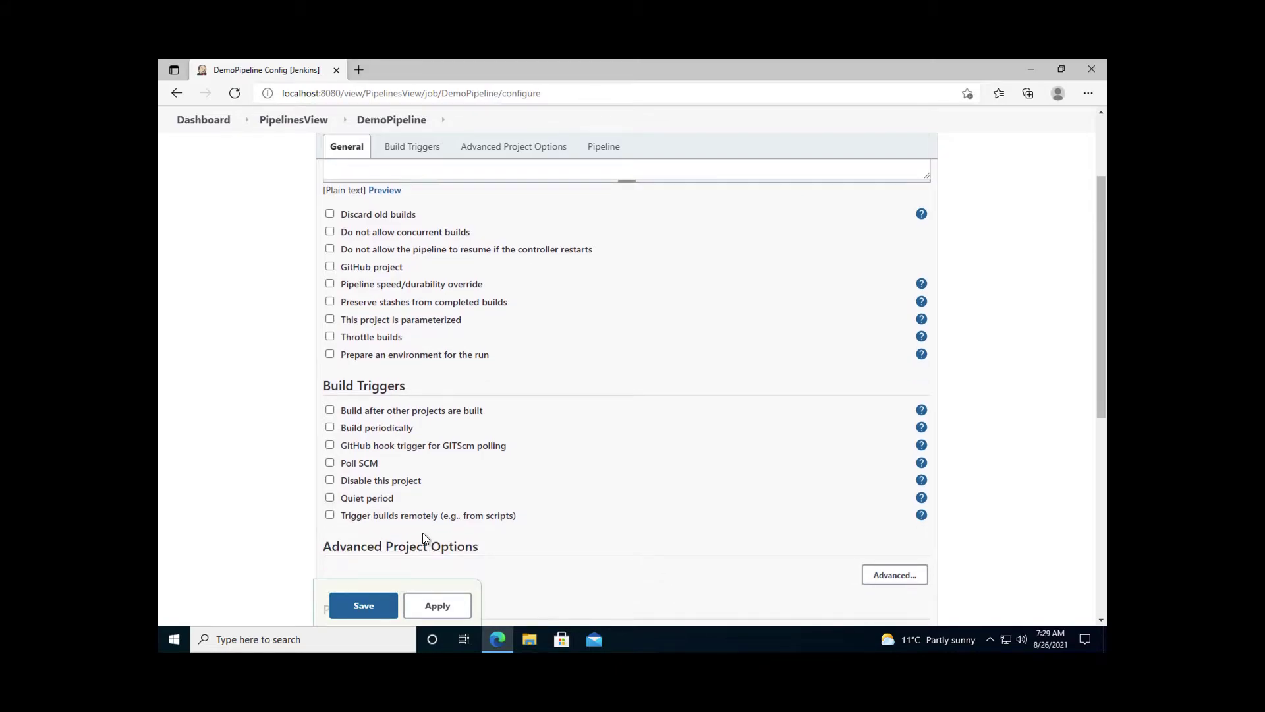
{"action": "scroll", "coordinate": [422, 533], "scroll_direction": "down", "scroll_amount": 2}
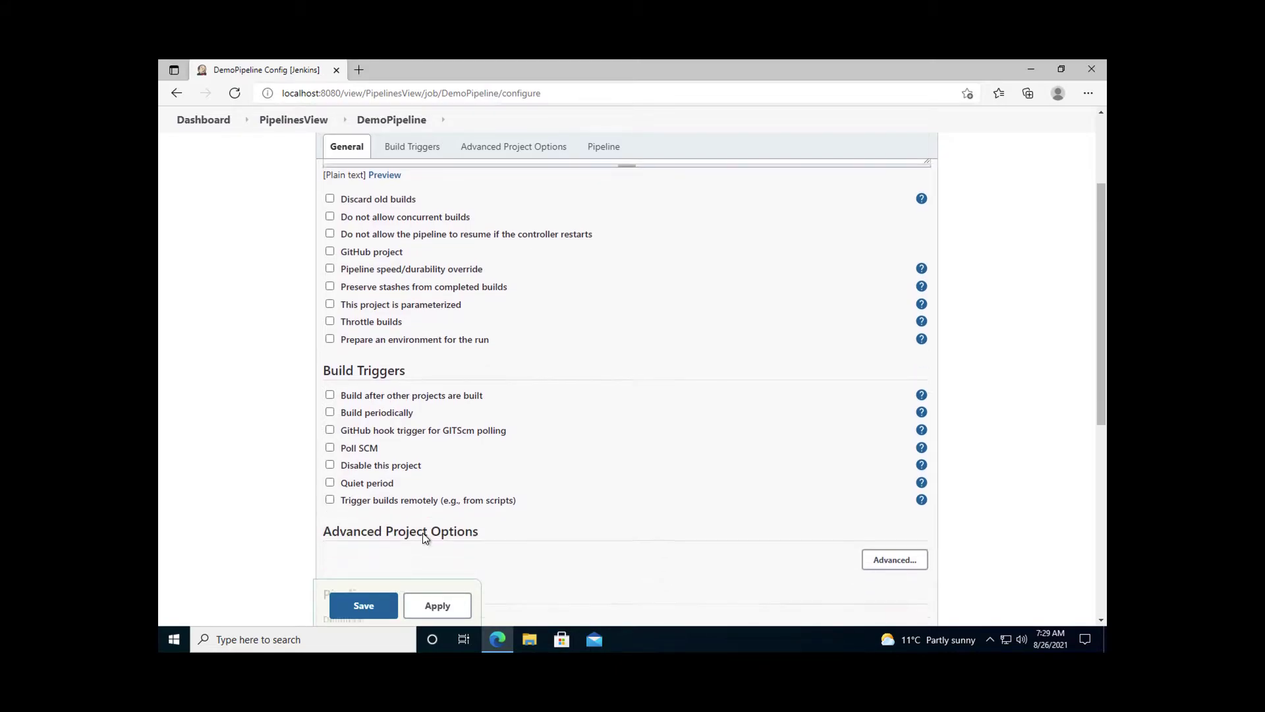
{"action": "scroll", "coordinate": [422, 533], "scroll_direction": "down", "scroll_amount": 2}
{"action": "scroll", "coordinate": [422, 533], "scroll_direction": "down", "scroll_amount": 2}
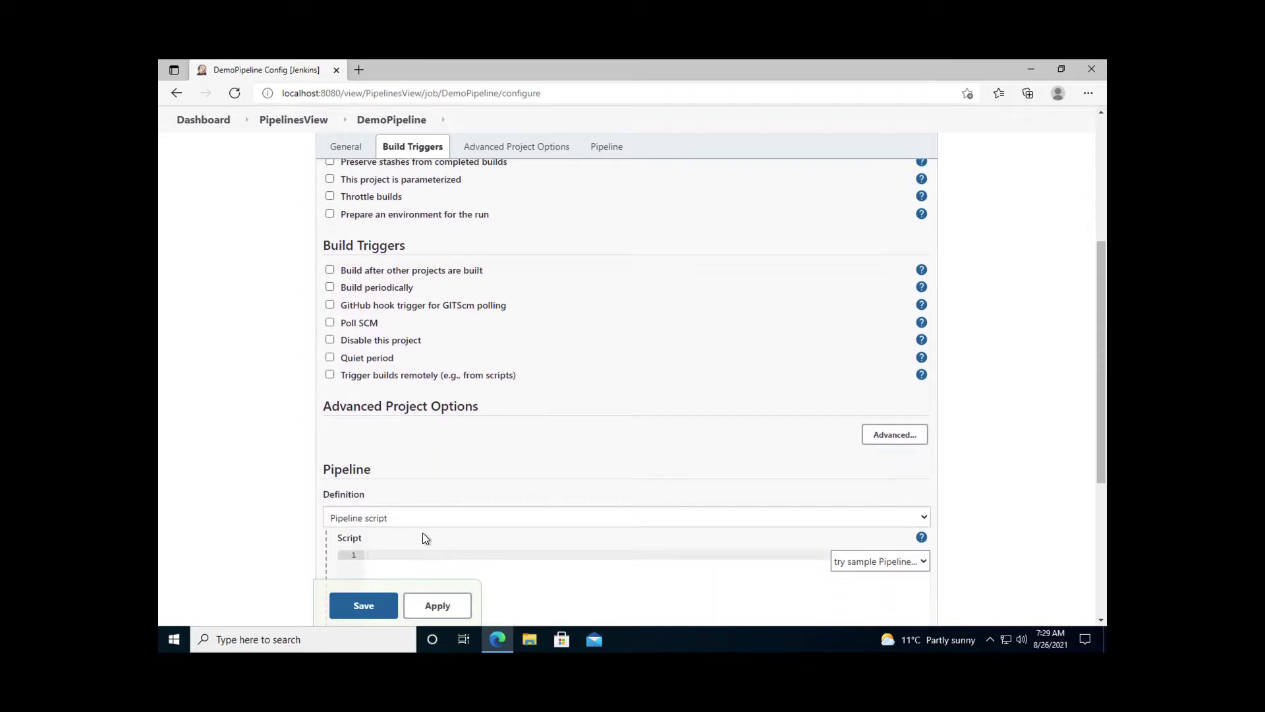
{"action": "scroll", "coordinate": [423, 533], "scroll_direction": "down", "scroll_amount": 3}
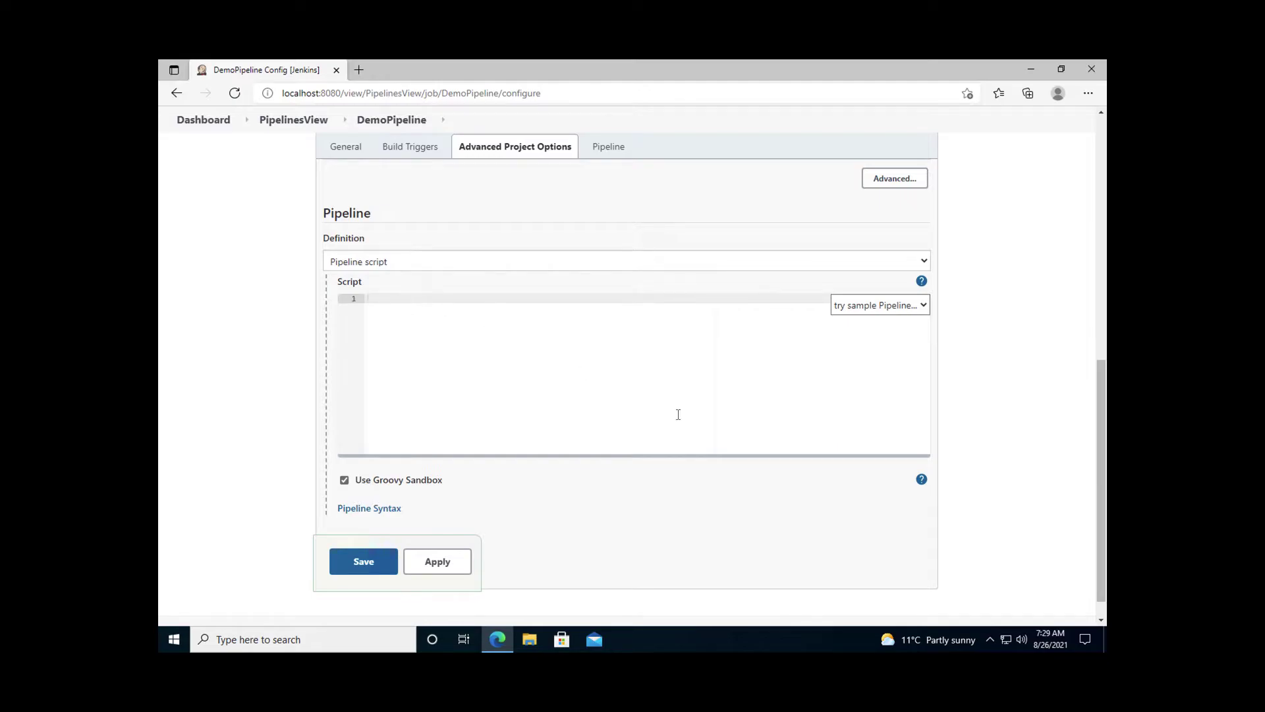
{"action": "left_click", "coordinate": [891, 305]}
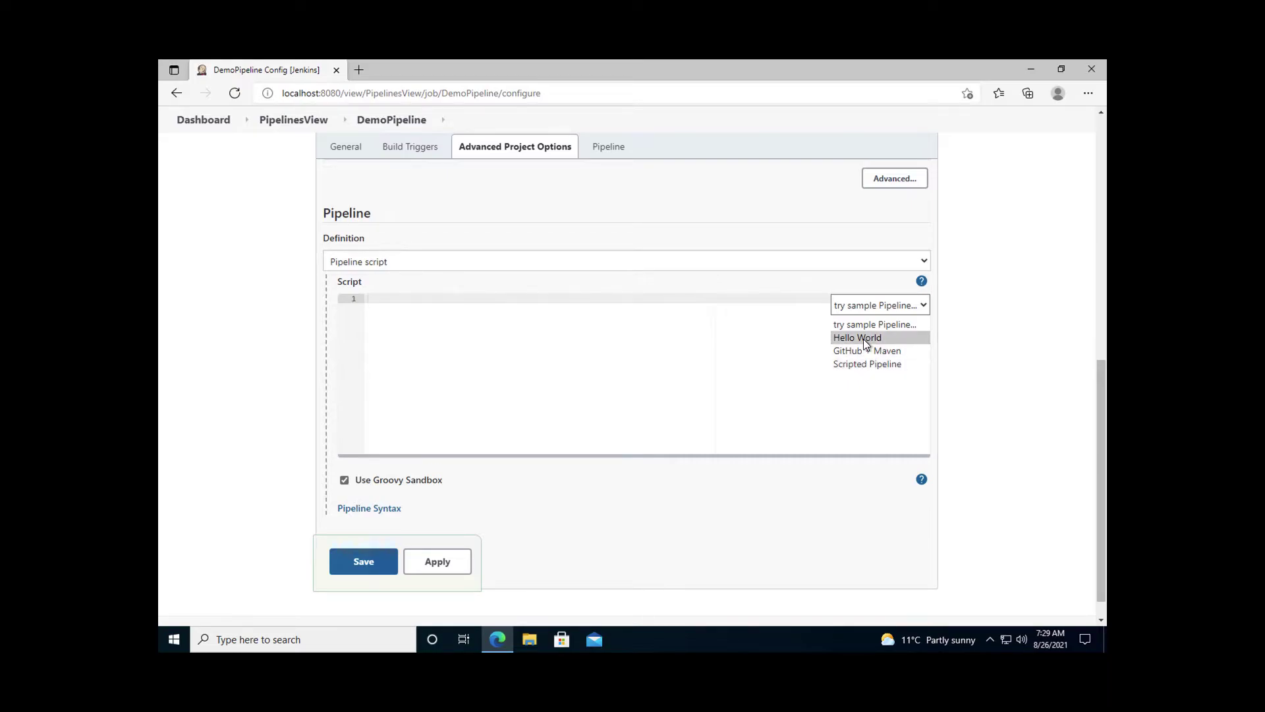
{"action": "left_click", "coordinate": [864, 339]}
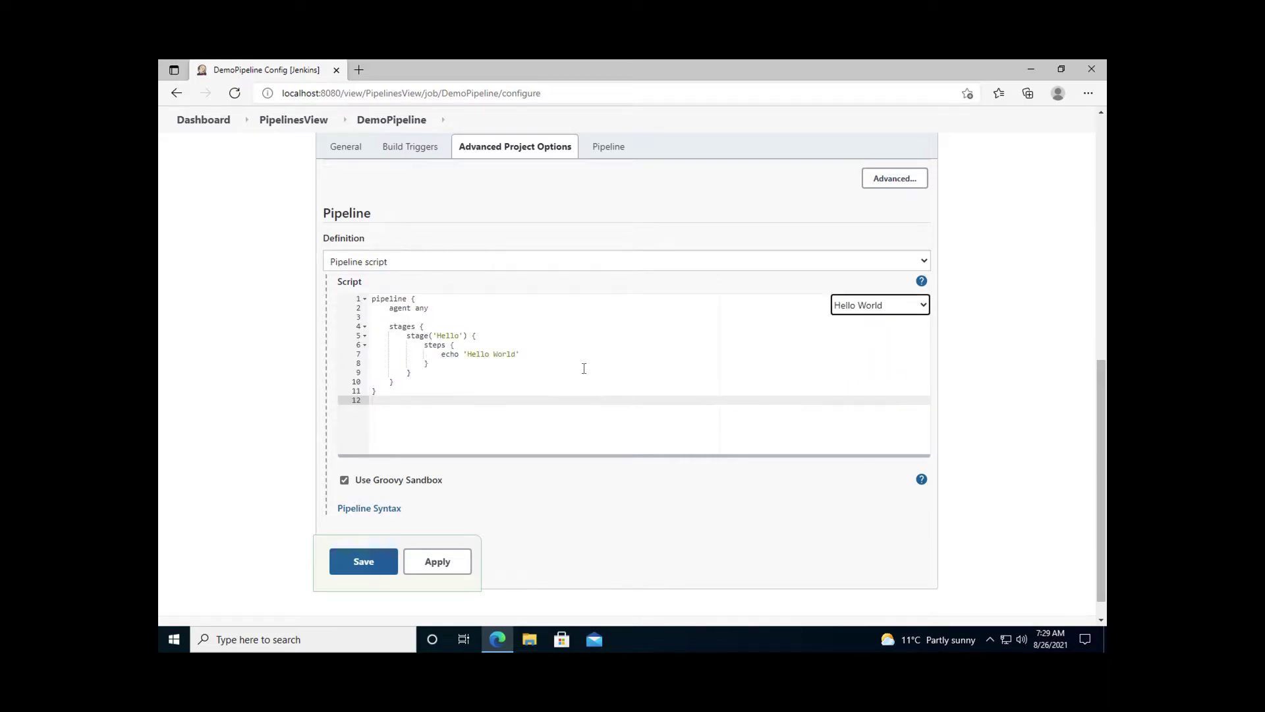
{"action": "left_click", "coordinate": [553, 355]}
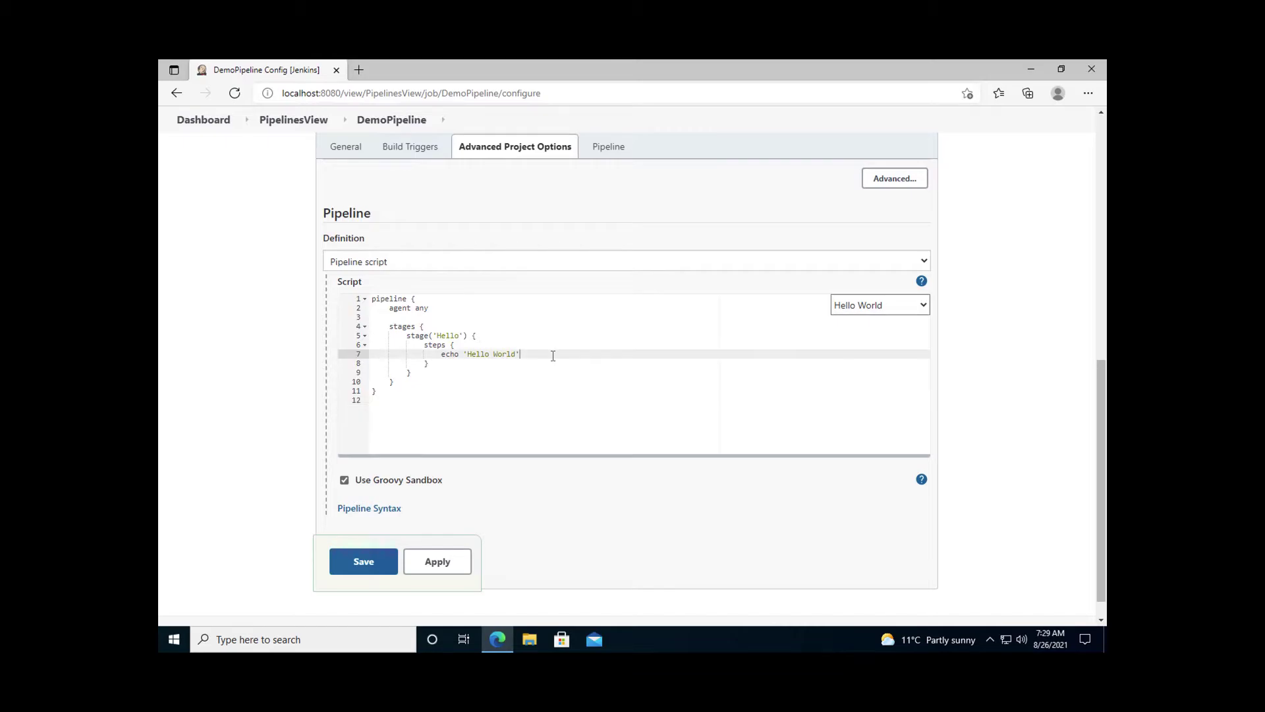
{"action": "left_click", "coordinate": [508, 398]}
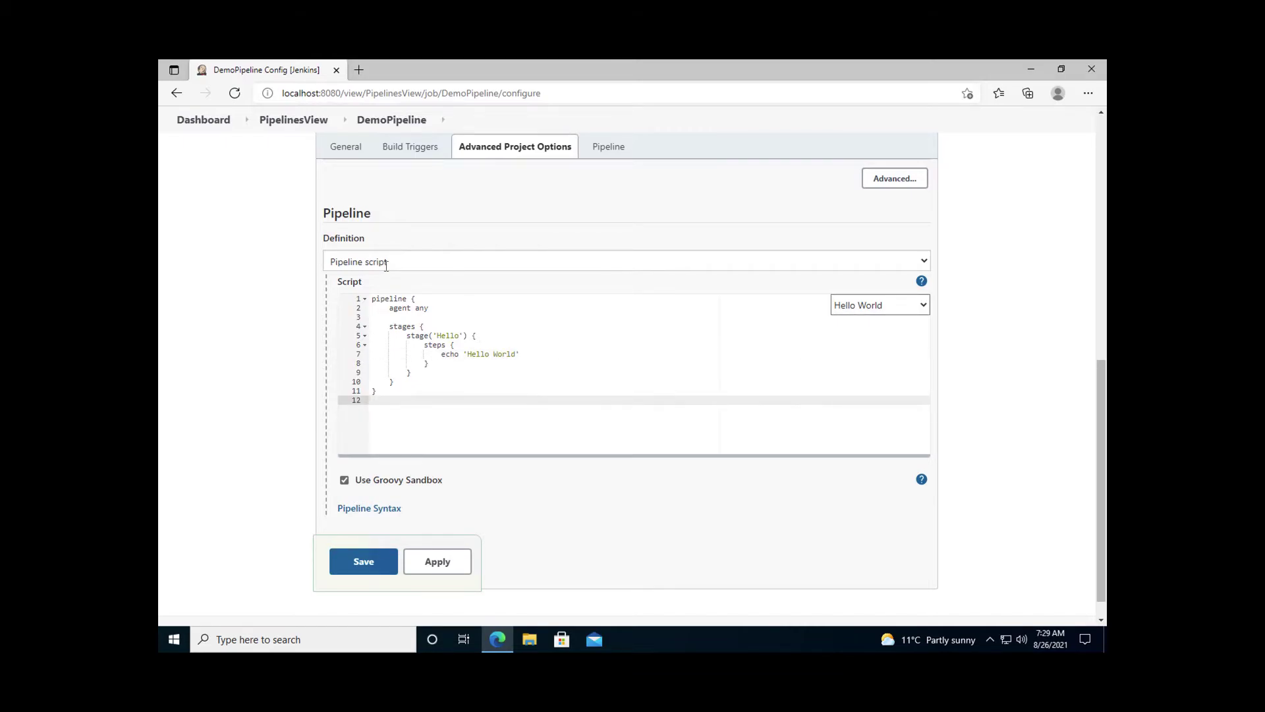
{"action": "double_click", "coordinate": [386, 298]}
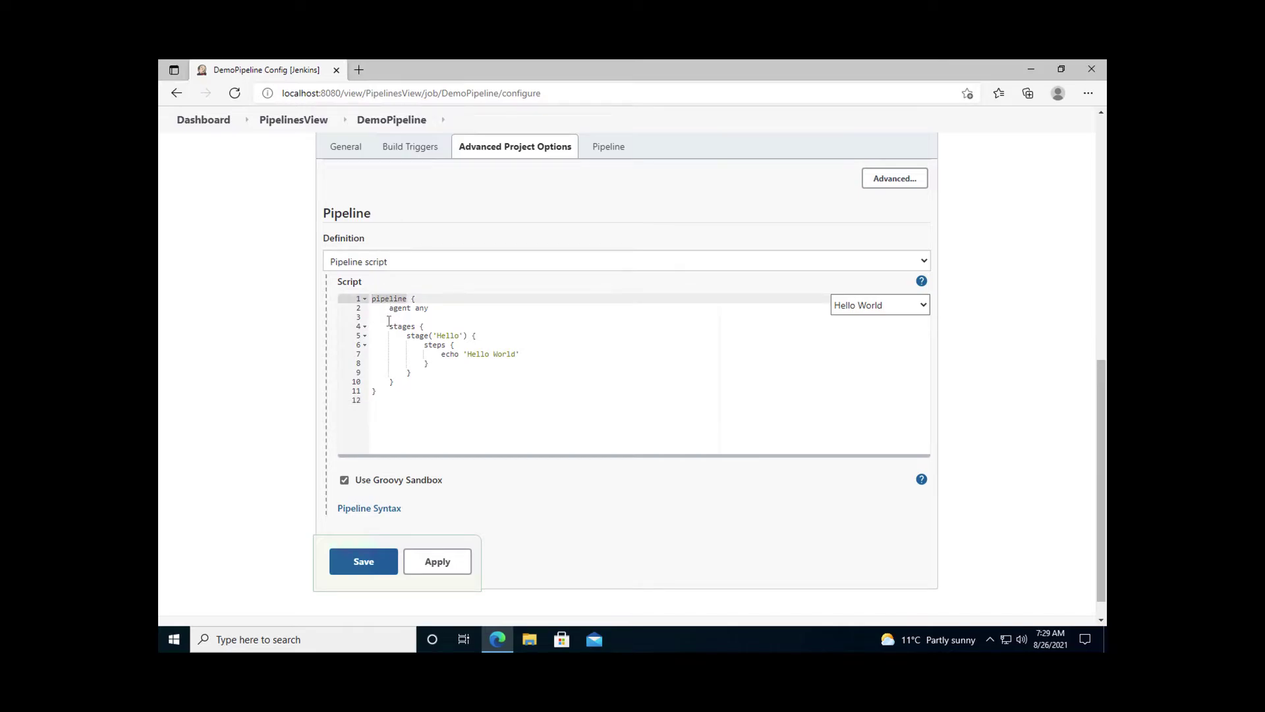
{"action": "double_click", "coordinate": [394, 307]}
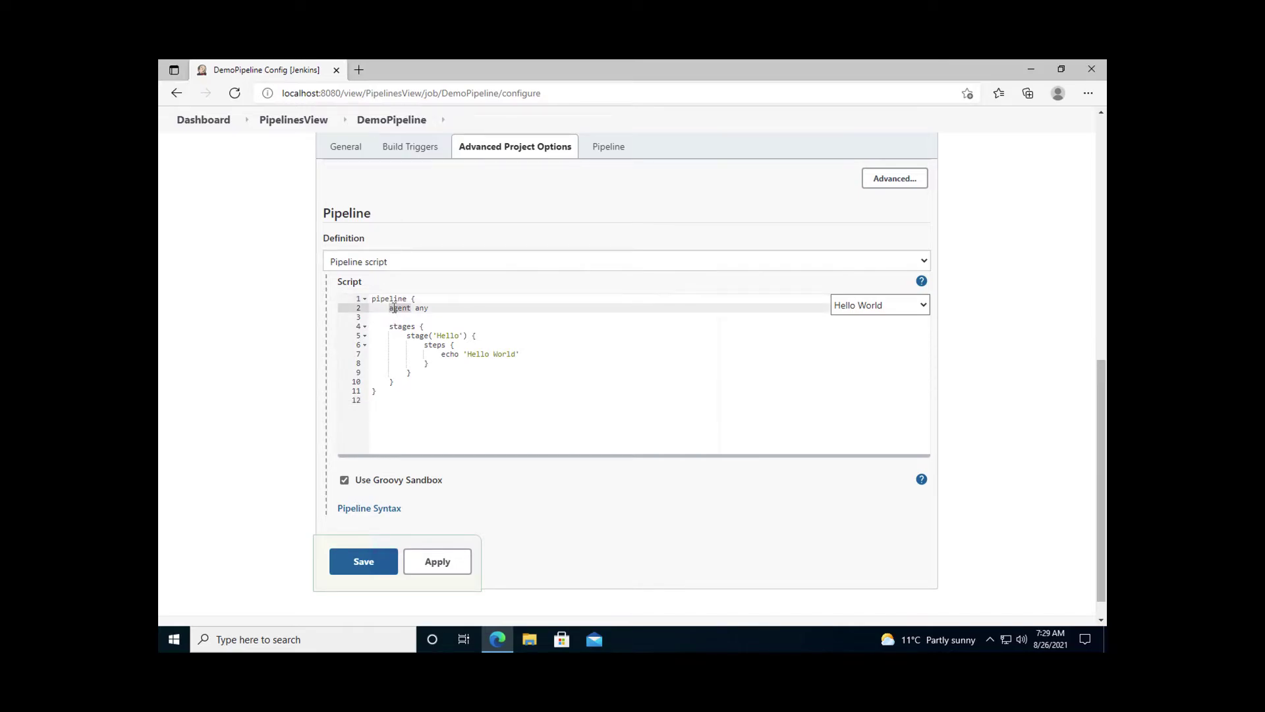
{"action": "left_click", "coordinate": [426, 374]}
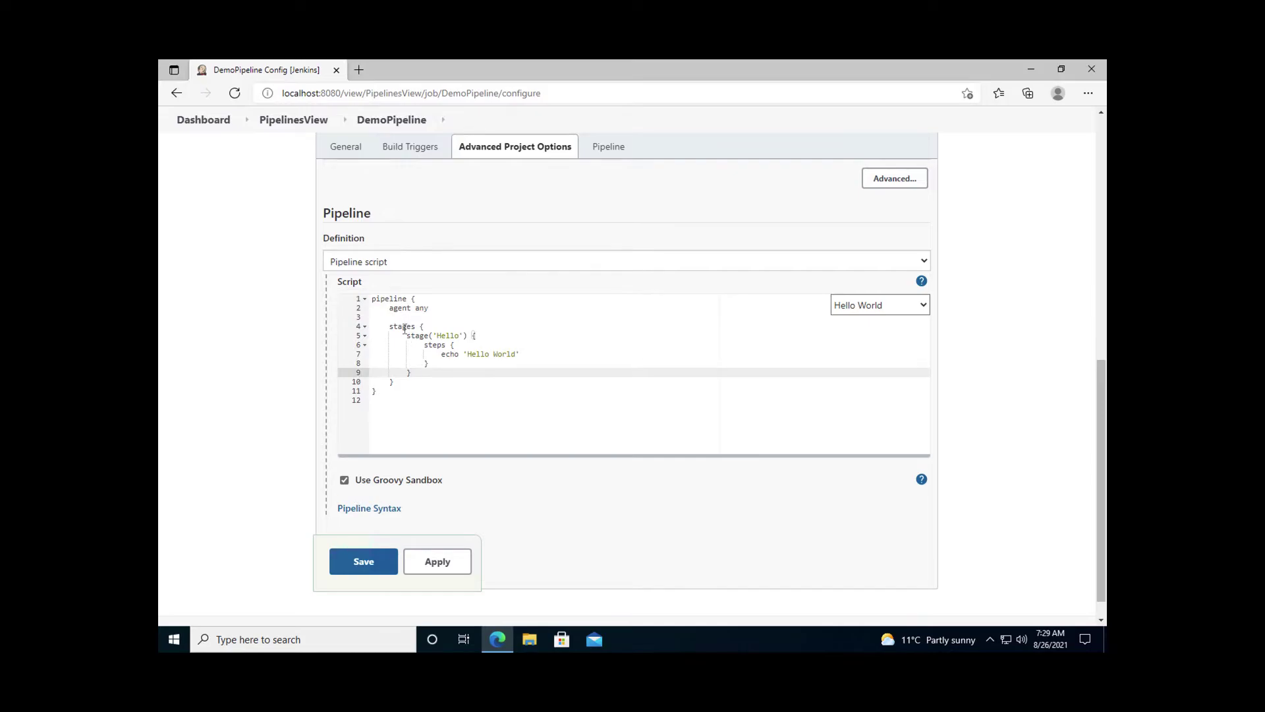
{"action": "double_click", "coordinate": [405, 326]}
{"action": "double_click", "coordinate": [417, 335]}
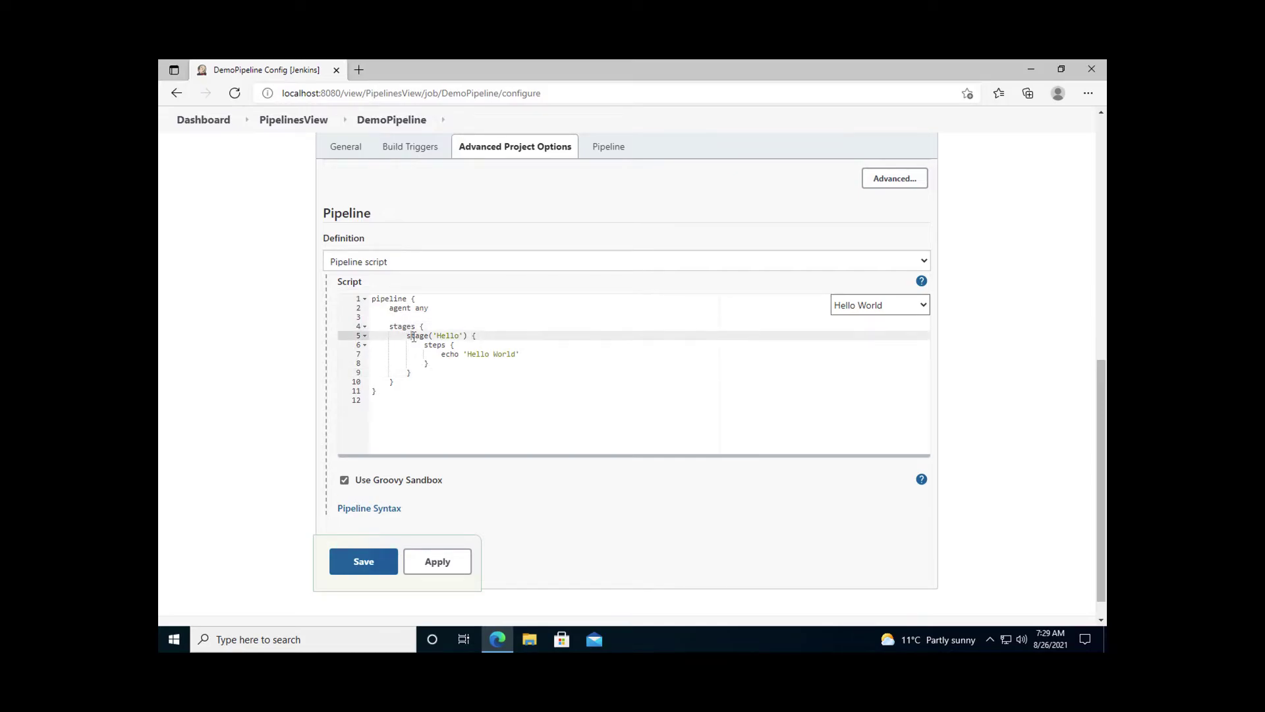
{"action": "double_click", "coordinate": [435, 345]}
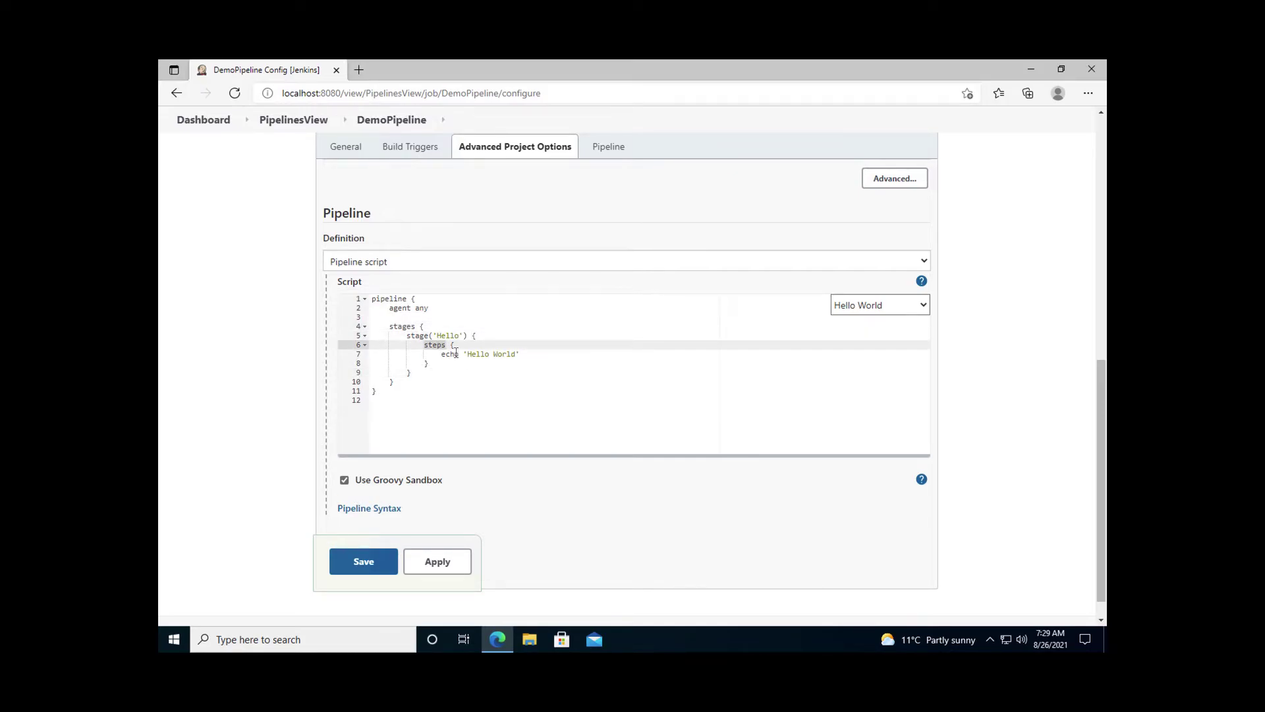
{"action": "double_click", "coordinate": [452, 354]}
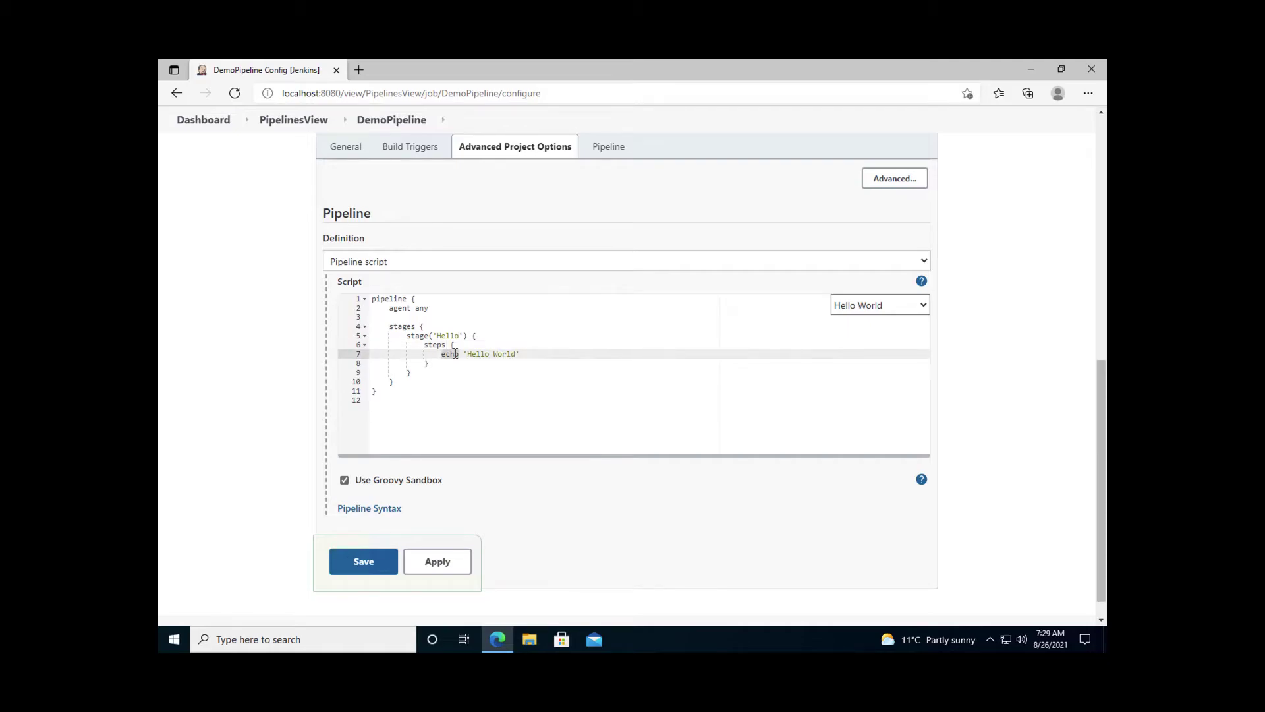
{"action": "left_click", "coordinate": [410, 345]}
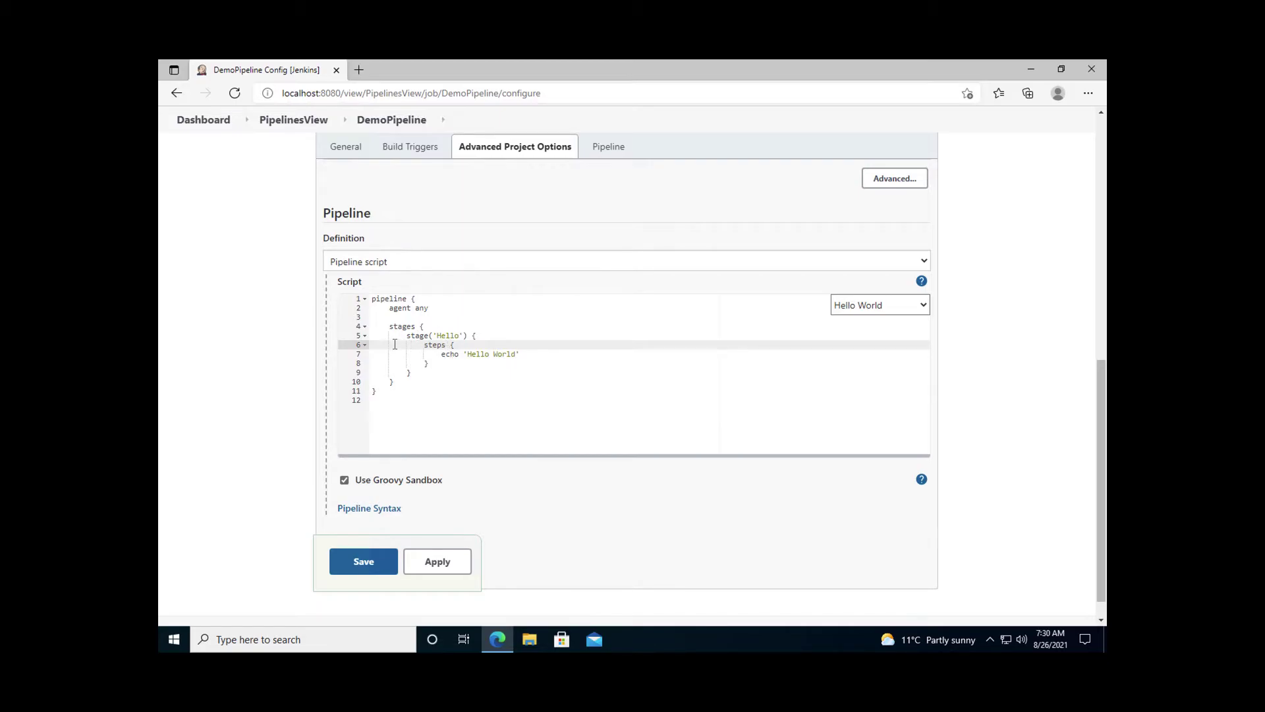
- Duplicate the Hello stage and rename the two stages to CI and CD, both echoing 'Hello World'
{"action": "left_click_drag", "start_coordinate": [394, 334], "coordinate": [424, 375]}
{"action": "key", "text": "ctrl+c"}
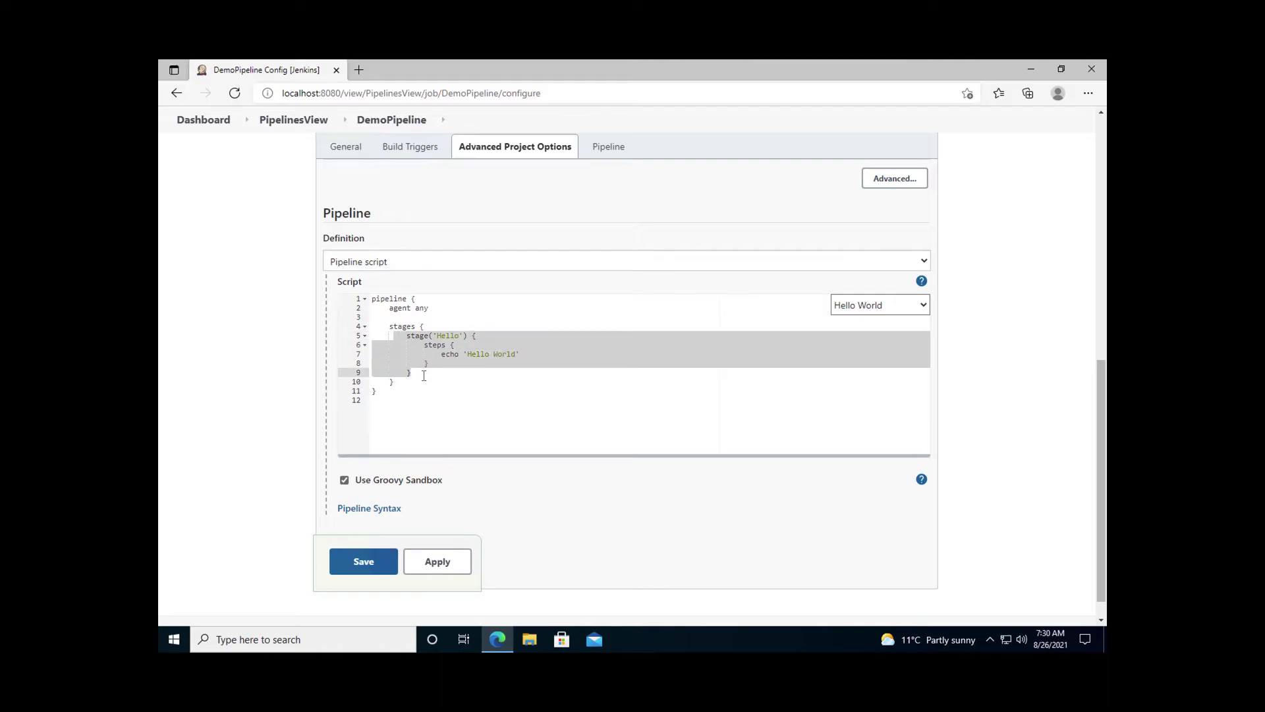
{"action": "left_click", "coordinate": [424, 375]}
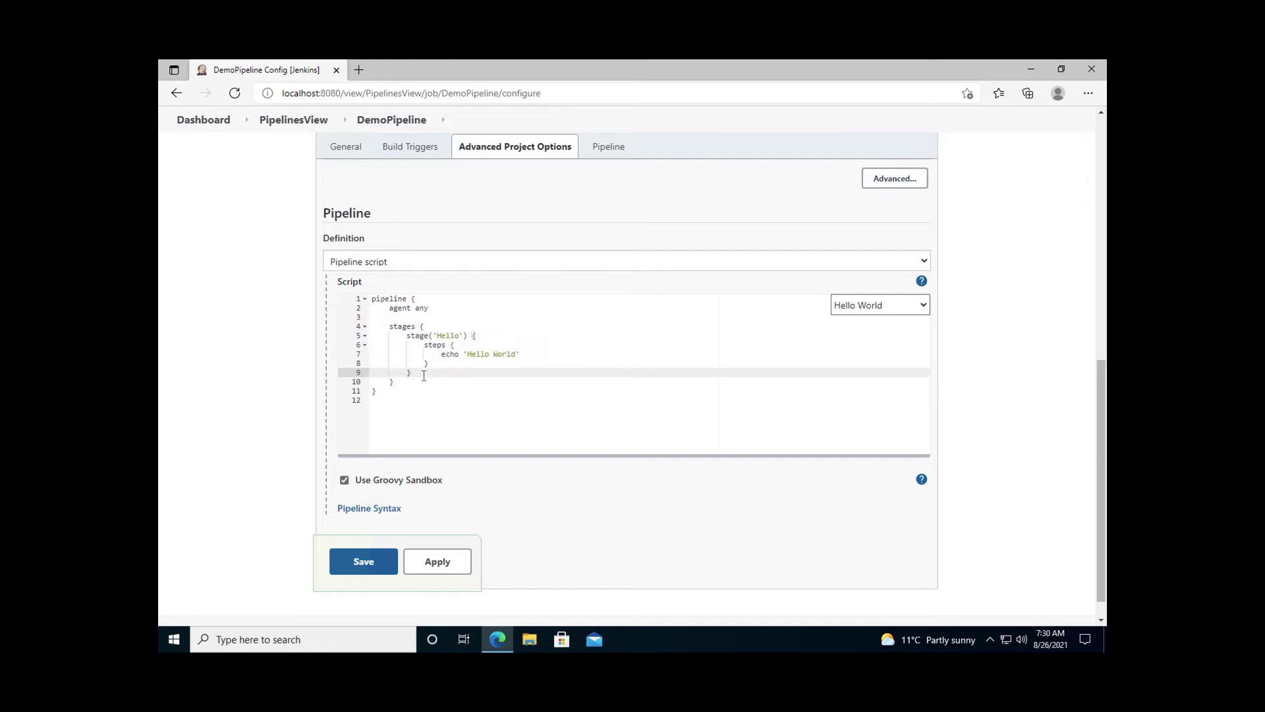
{"action": "key", "text": "Return"}
{"action": "key", "text": "ctrl+v"}
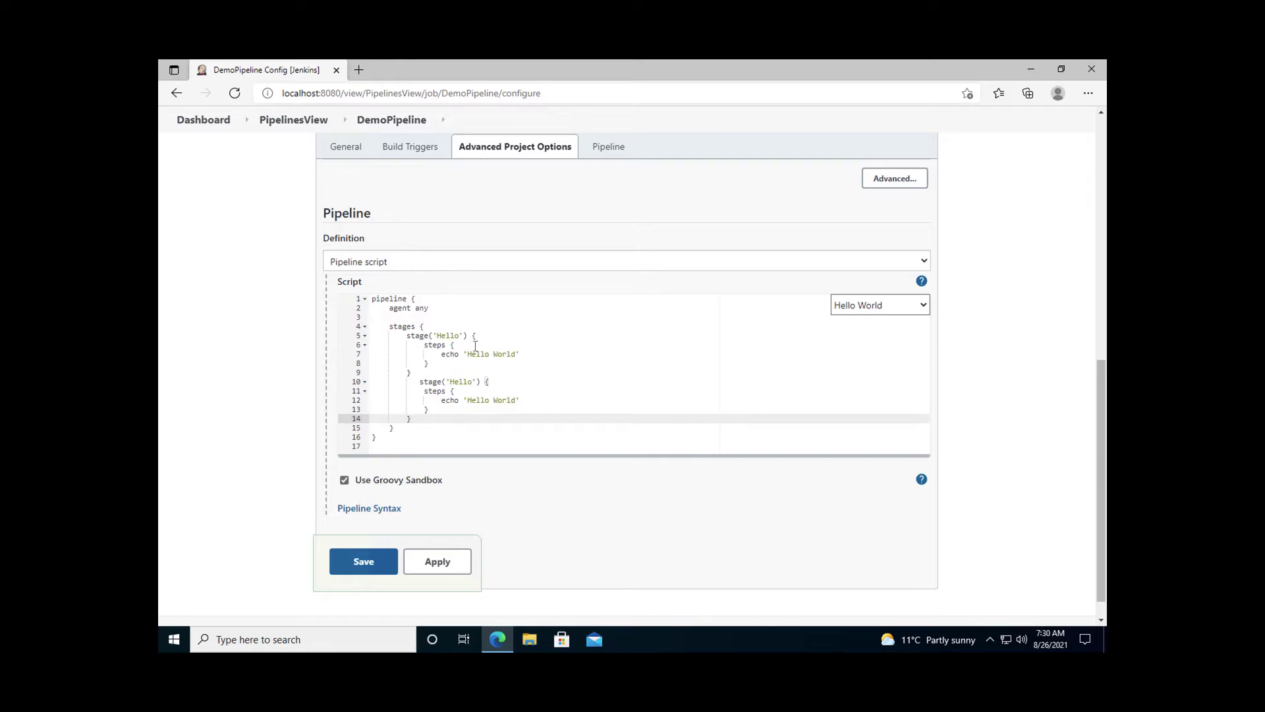
{"action": "double_click", "coordinate": [442, 336]}
{"action": "type", "text": "CI"}
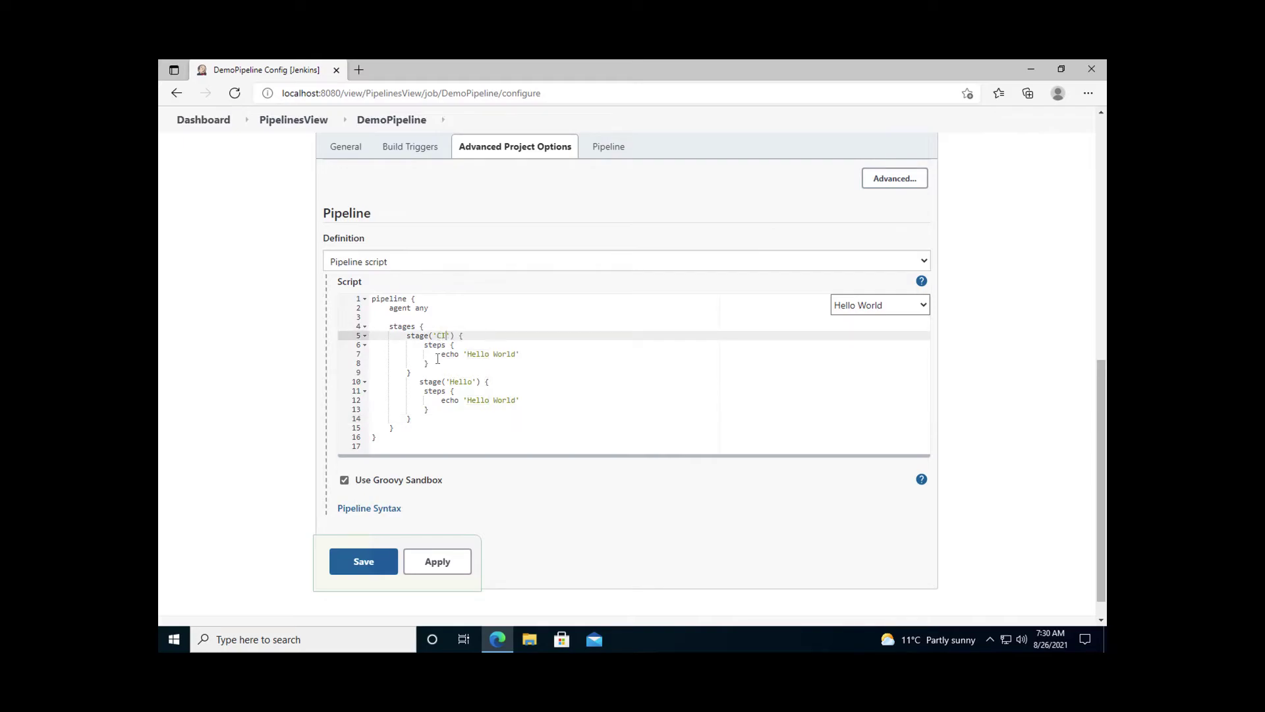
{"action": "double_click", "coordinate": [462, 381]}
{"action": "type", "text": "CD"}
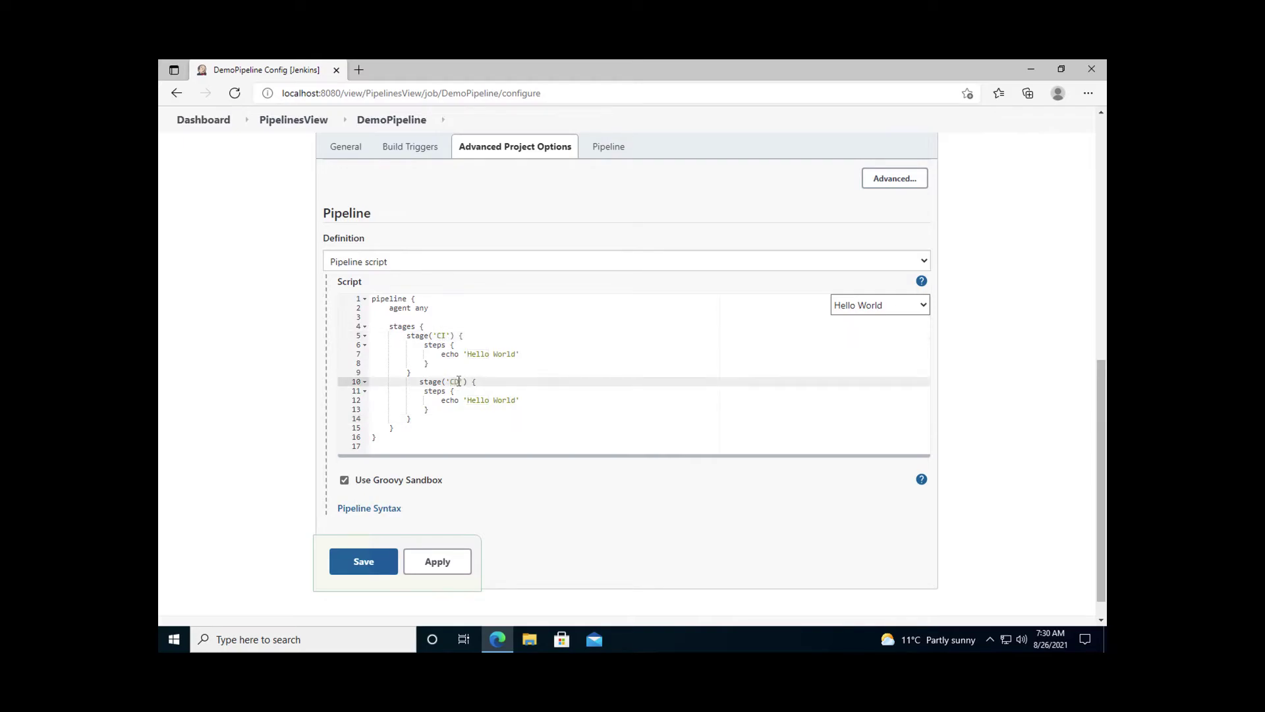
{"action": "left_click", "coordinate": [465, 345]}
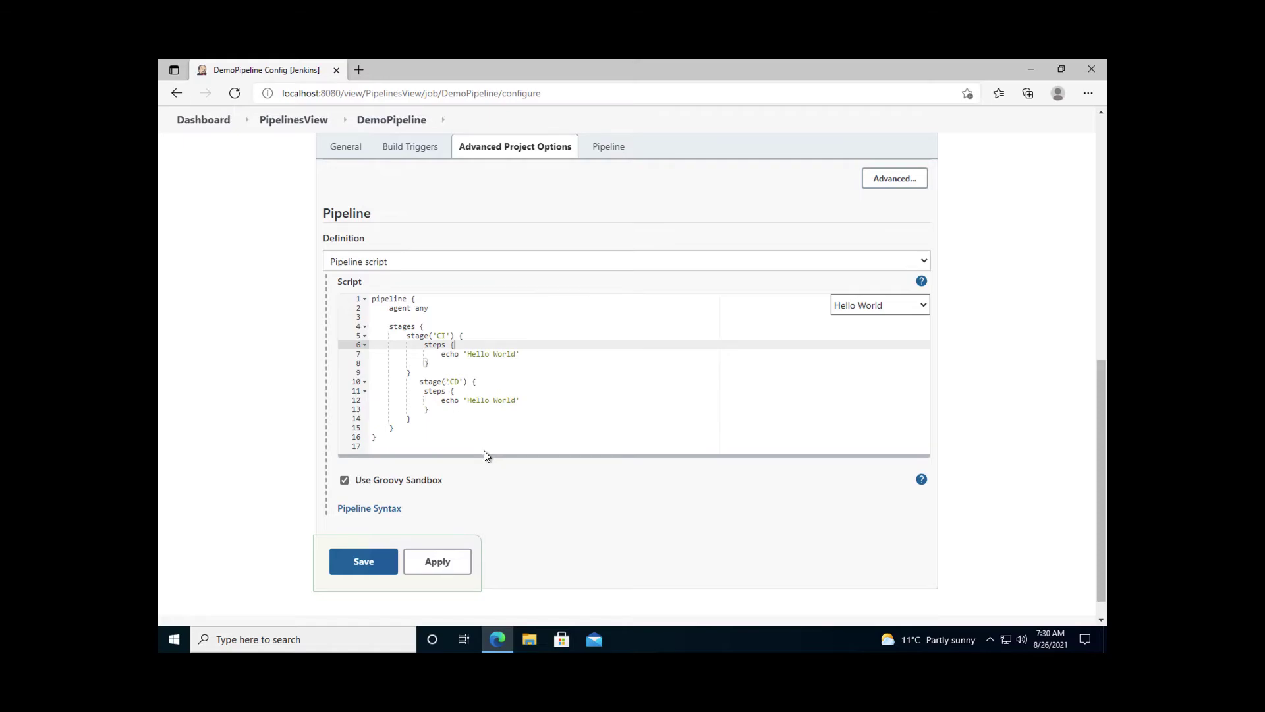
{"action": "left_click", "coordinate": [459, 429]}
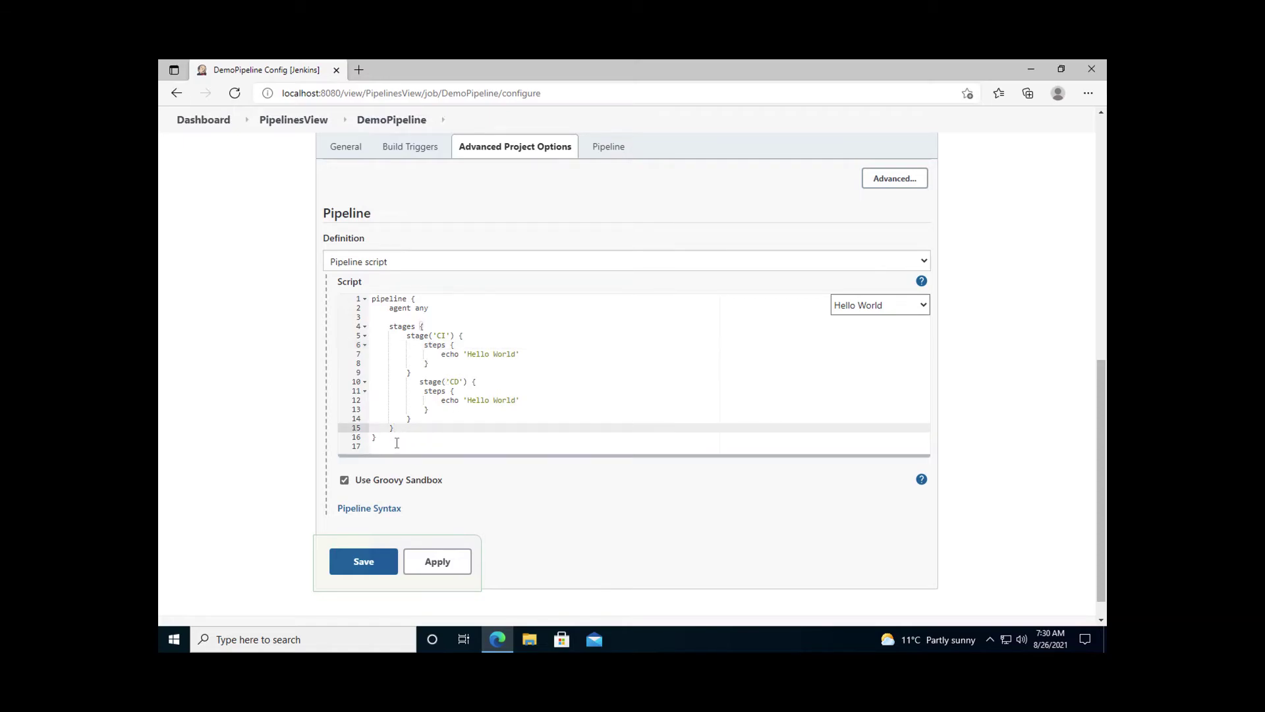
- Switch the Pipeline Definition to 'Pipeline script from SCM', with SCM None and script path Jenkinsfile
{"action": "left_click", "coordinate": [422, 319]}
{"action": "left_click", "coordinate": [396, 262]}
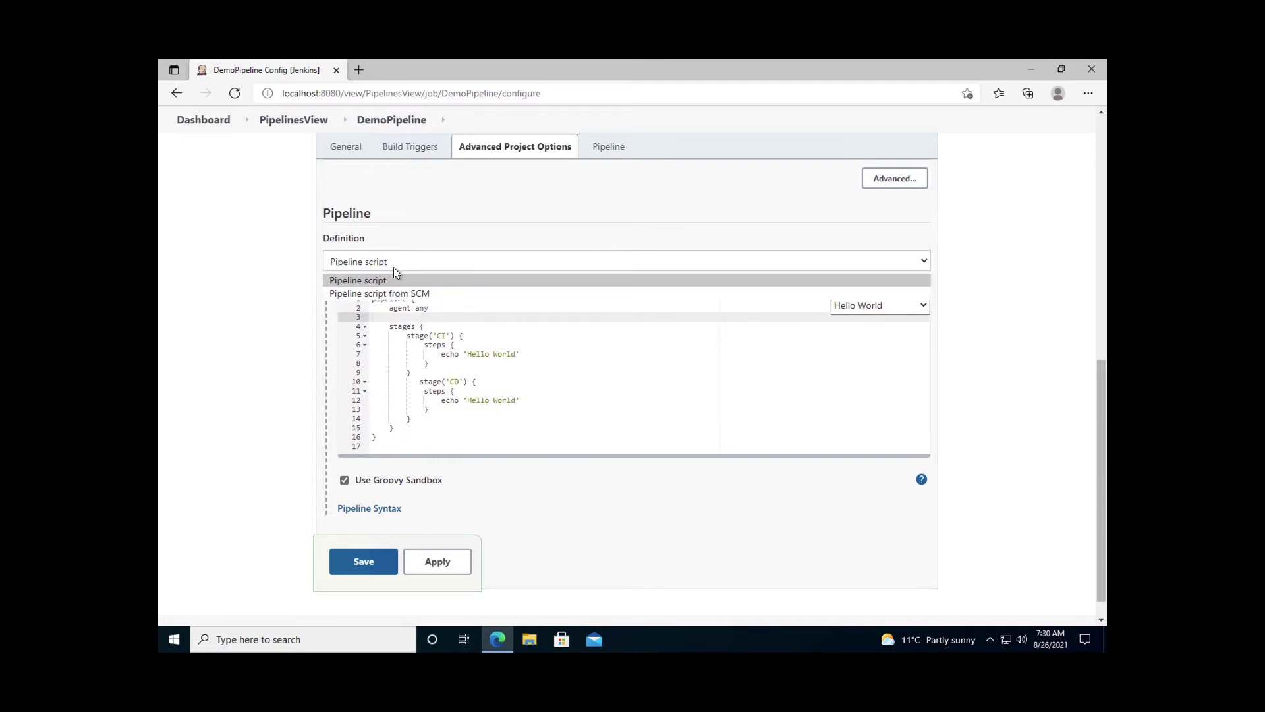
{"action": "left_click", "coordinate": [286, 275]}
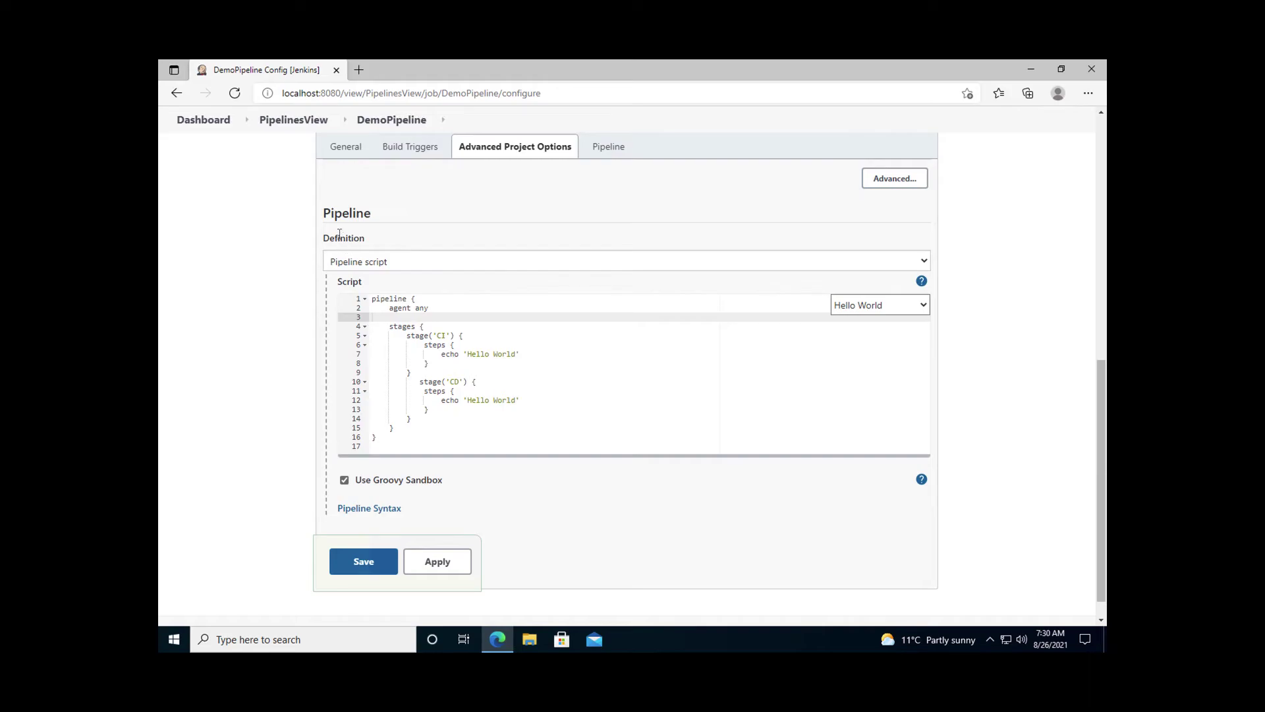
{"action": "double_click", "coordinate": [340, 235]}
{"action": "left_click", "coordinate": [423, 324]}
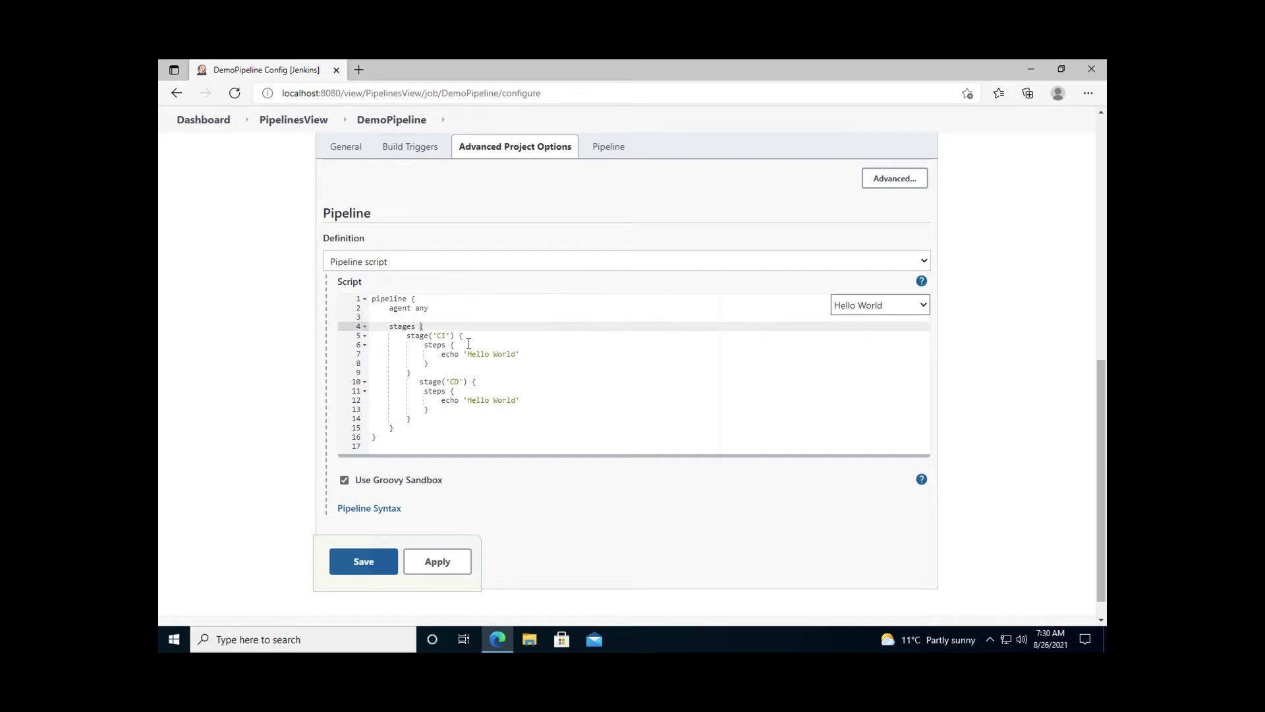
{"action": "left_click", "coordinate": [409, 344]}
{"action": "left_click", "coordinate": [408, 261]}
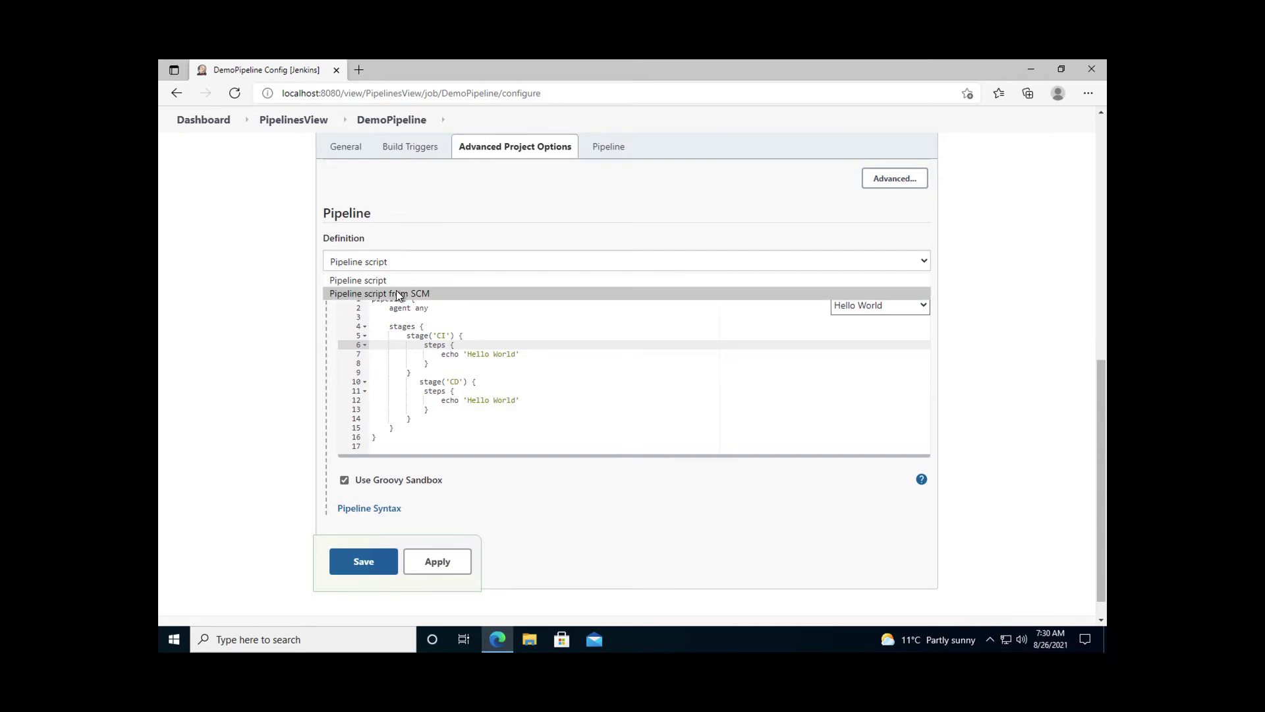
{"action": "left_click", "coordinate": [400, 295]}
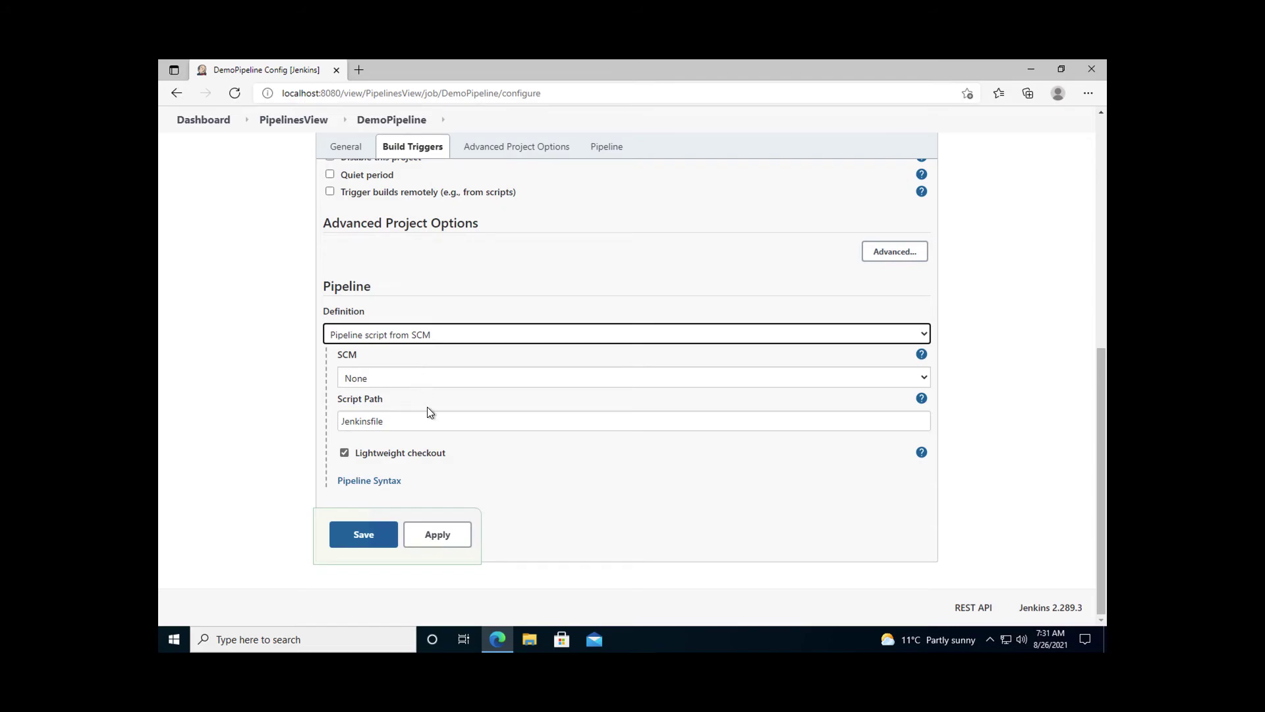
- Choose Git as DemoPipeline's SCM, leaving the required repository URL empty
{"action": "left_click", "coordinate": [402, 421]}
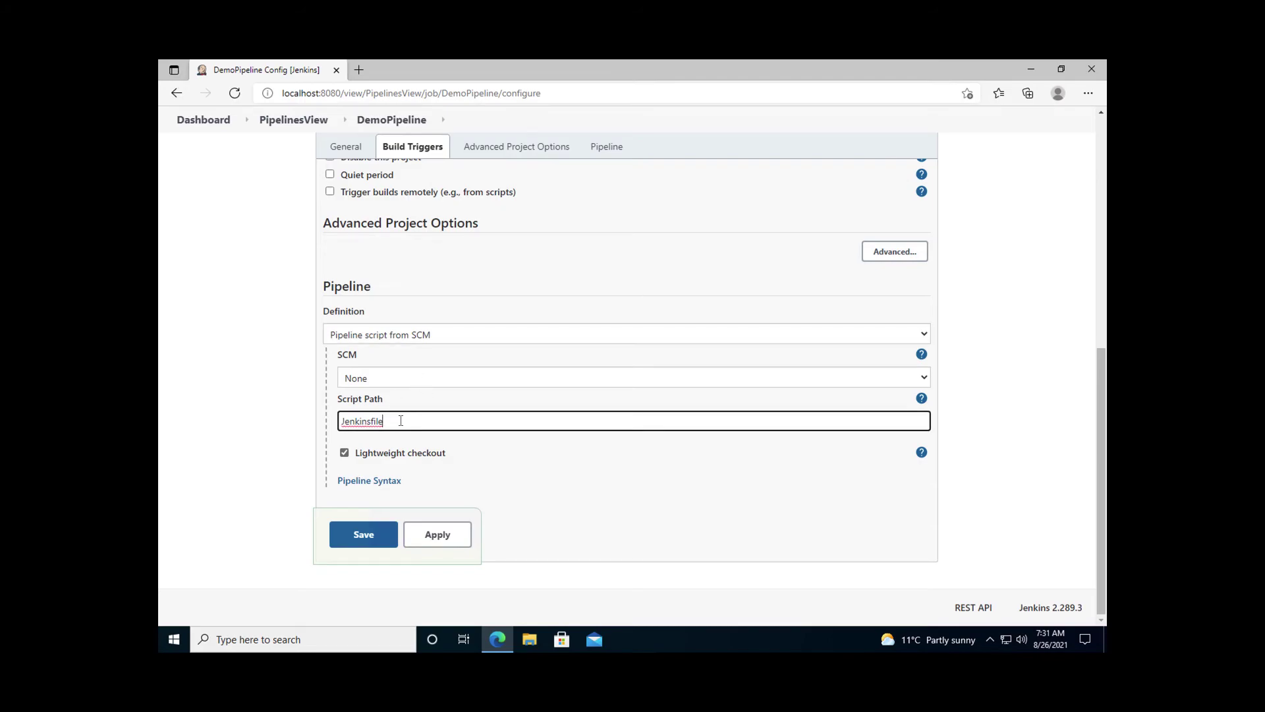
{"action": "left_click", "coordinate": [405, 378]}
{"action": "left_click", "coordinate": [396, 405]}
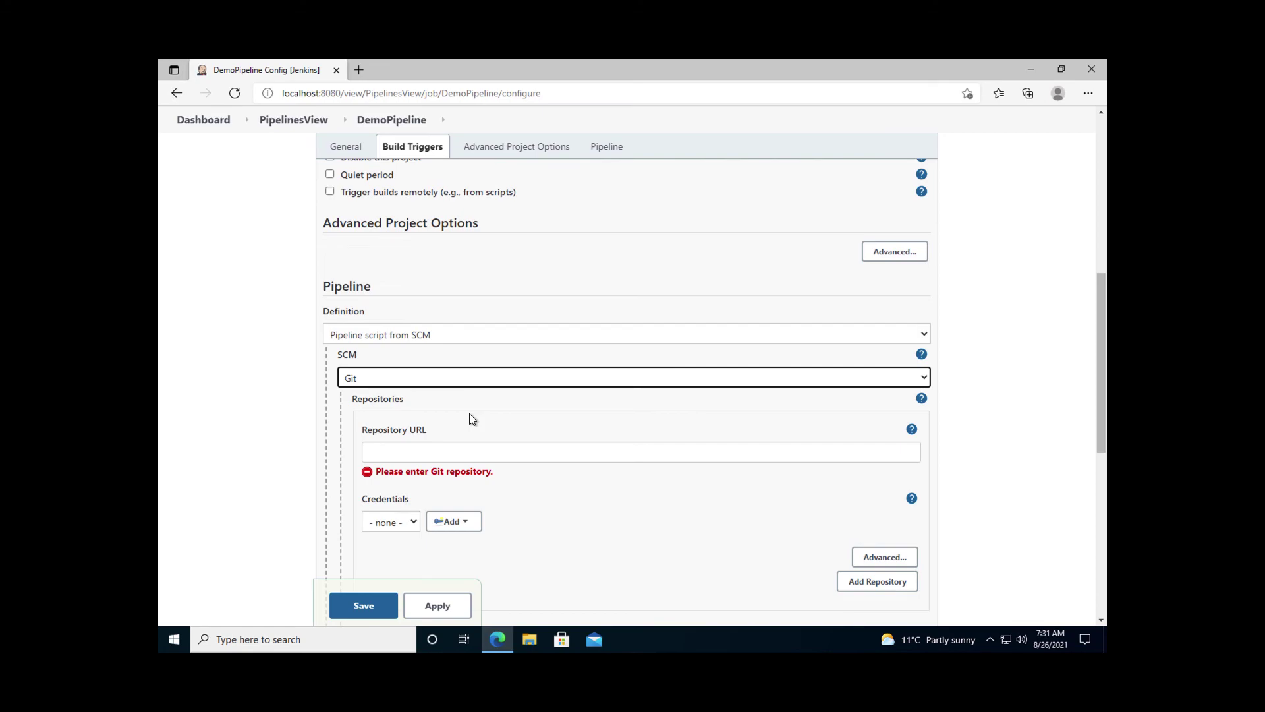
{"action": "scroll", "coordinate": [470, 414], "scroll_direction": "up", "scroll_amount": 1}
{"action": "left_click", "coordinate": [428, 345]}
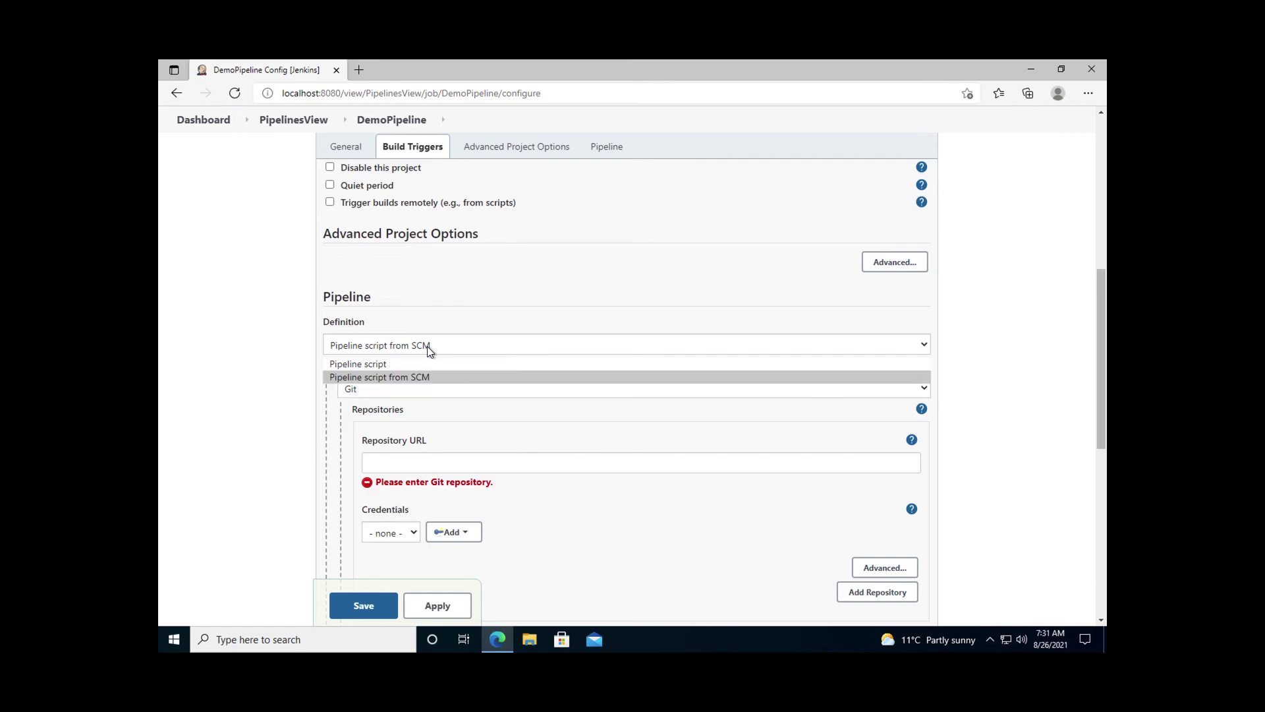